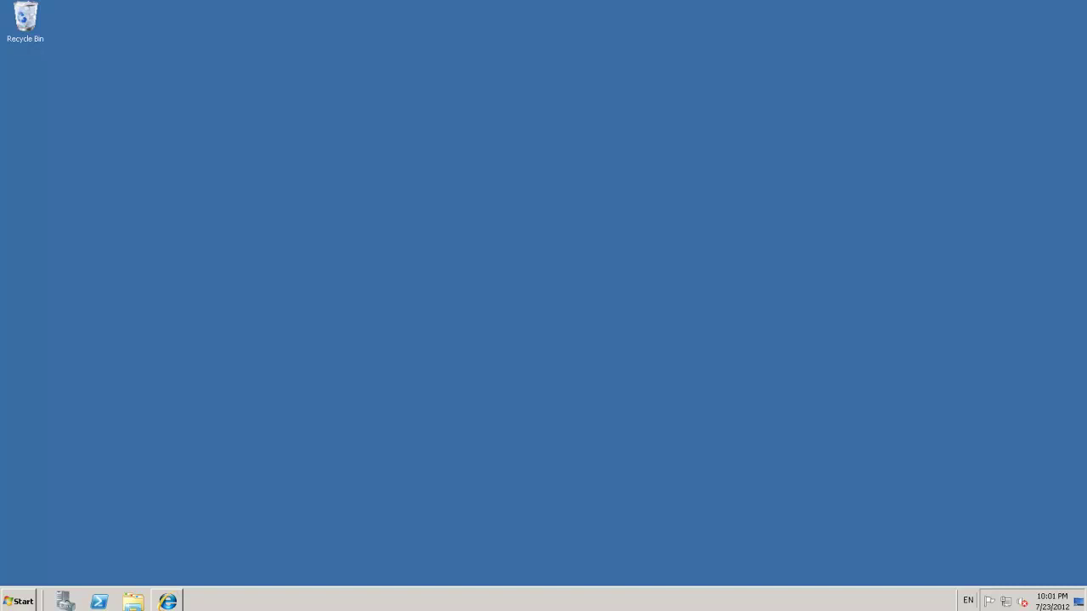
- Expand the Microsoft Exchange Server 2013 folder under All Programs in the Start menu
mouse_move(2, 609)
click(24, 601)
click(43, 550)
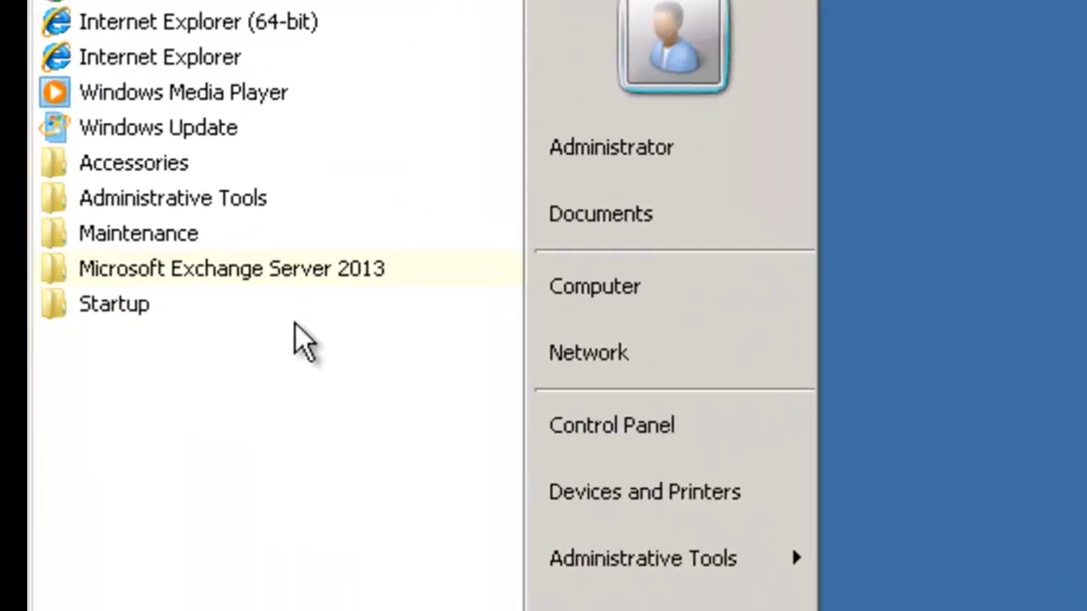
click(149, 323)
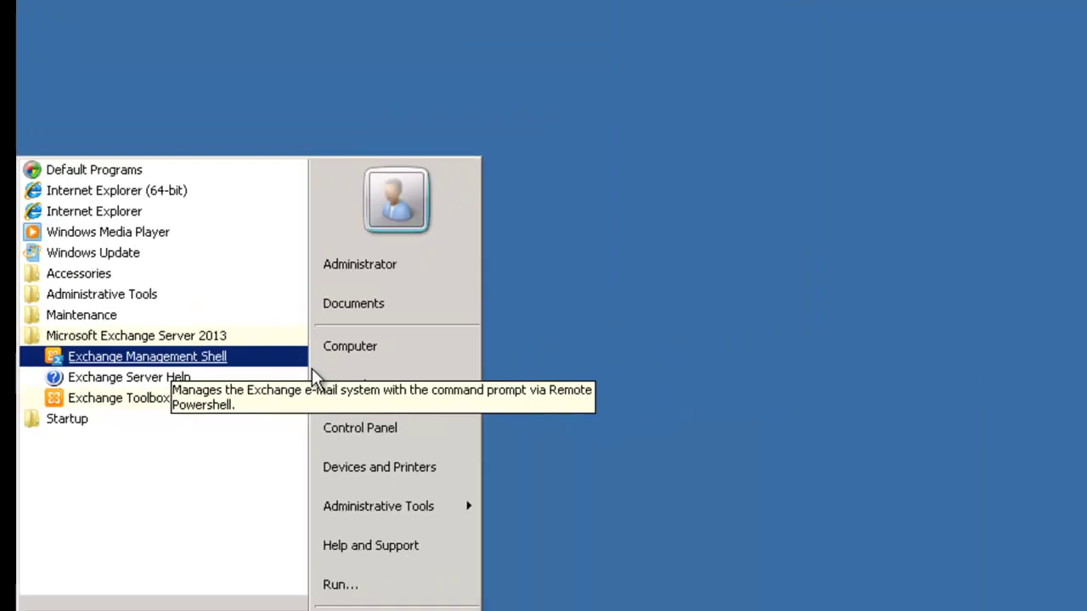
- Launch Internet Explorer and replace the address after the server domain with 'ecp'
click(403, 548)
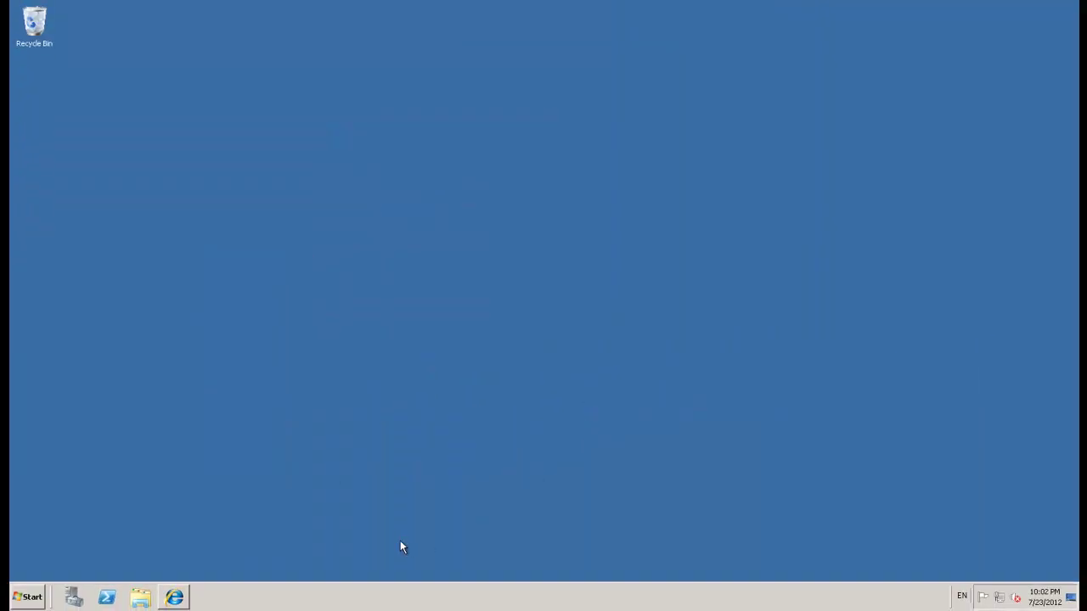
click(174, 599)
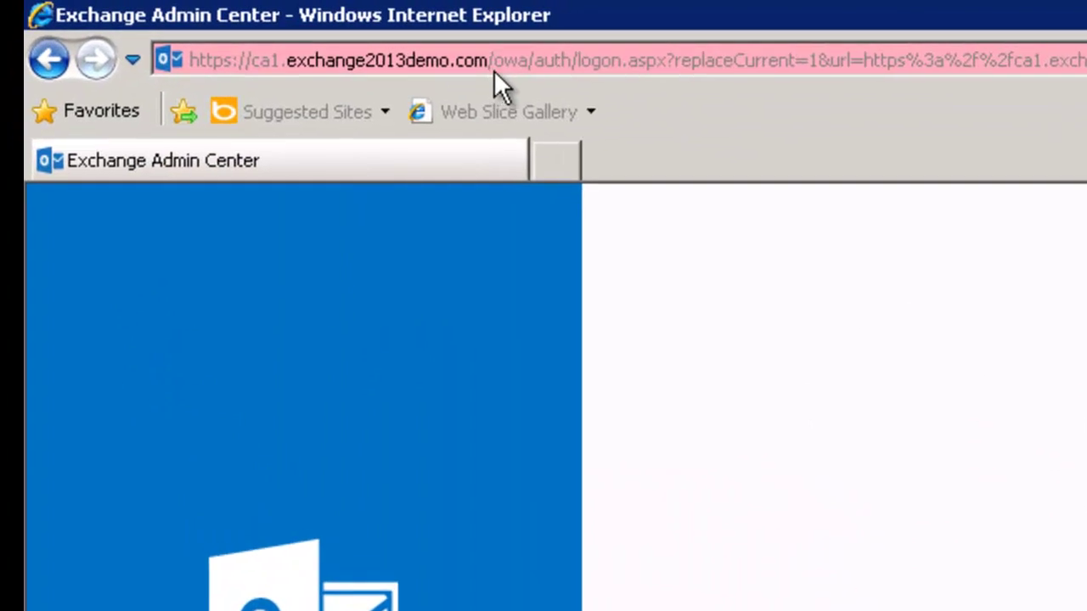
click(504, 62)
click(496, 61)
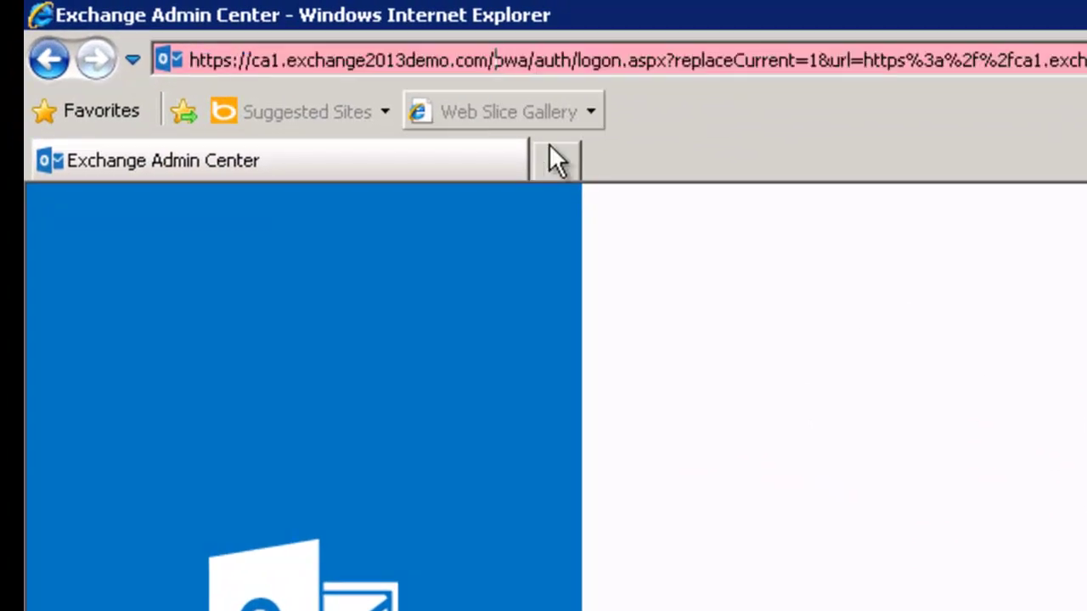
key(shift+End)
text(ecp)
key(Return)
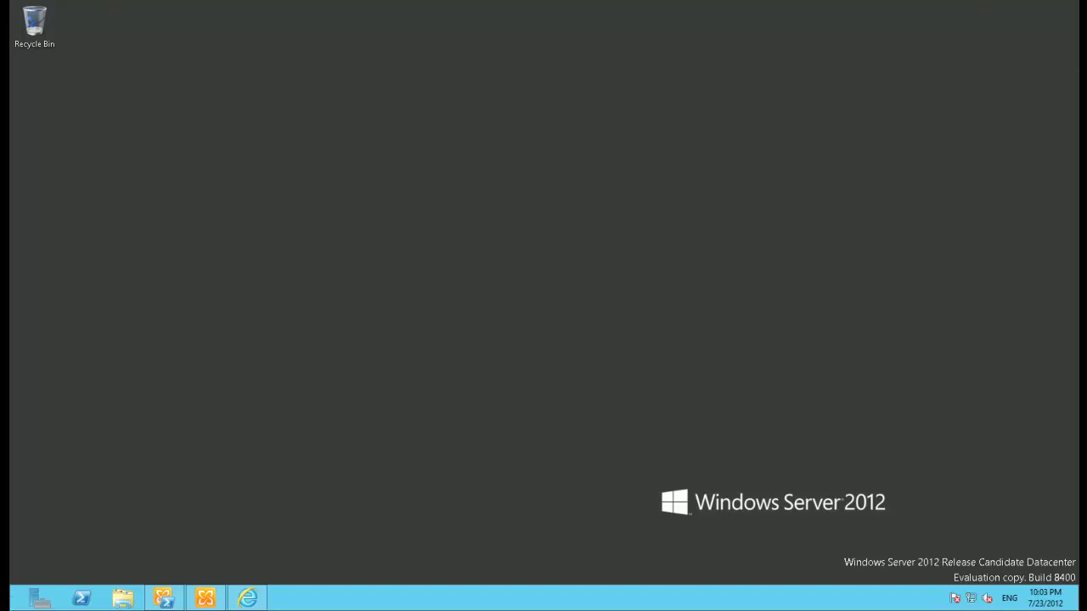
click(5, 606)
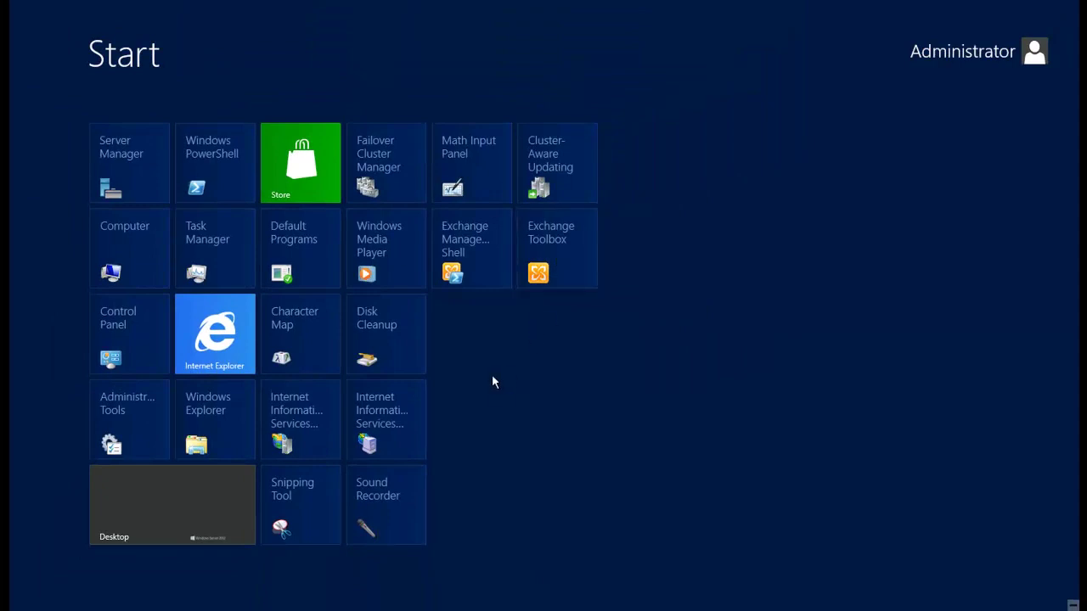
- Sign in to the admin page as the domain administrator account with its password
click(170, 524)
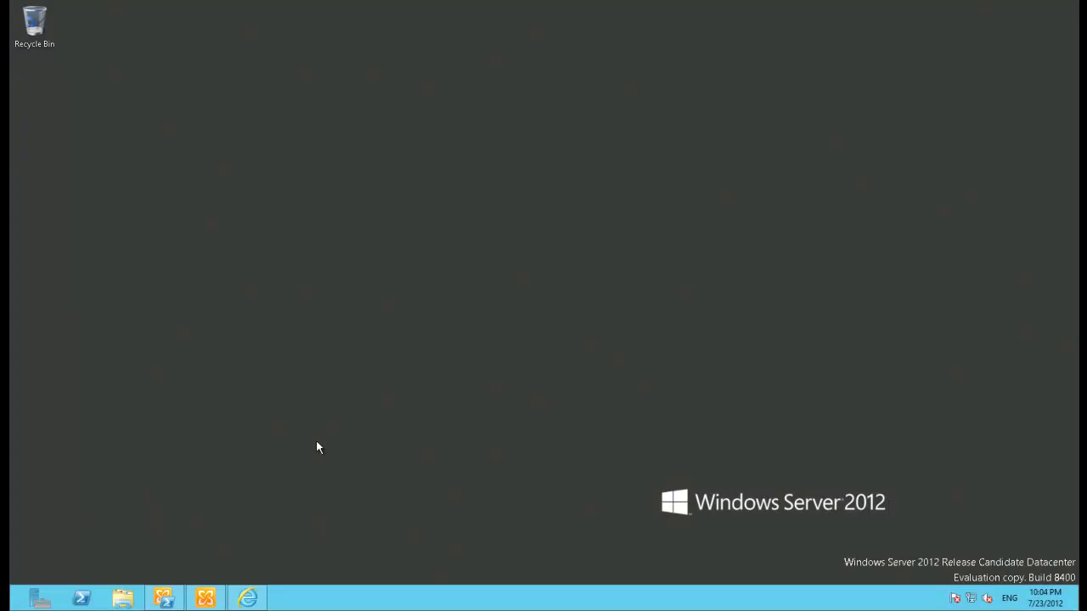
click(248, 594)
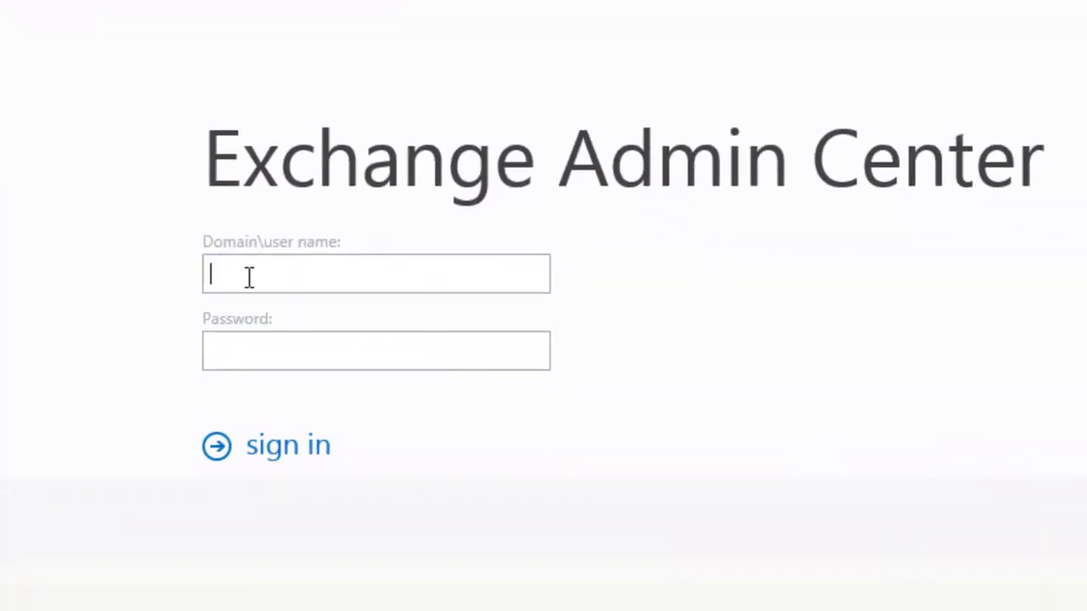
text(e2013demo\admini)
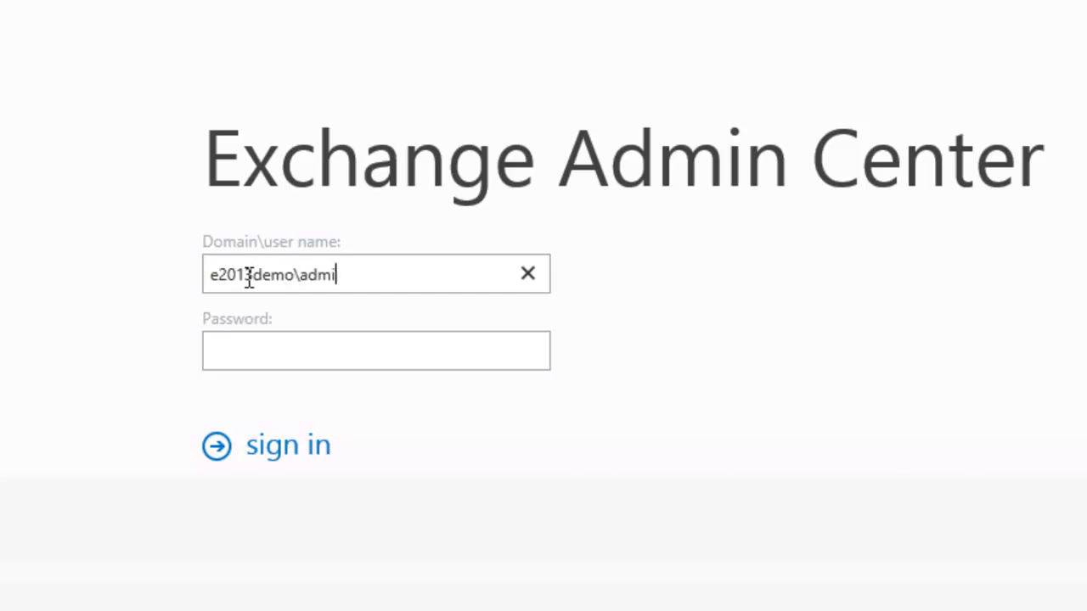
text(strator)
key(Tab)
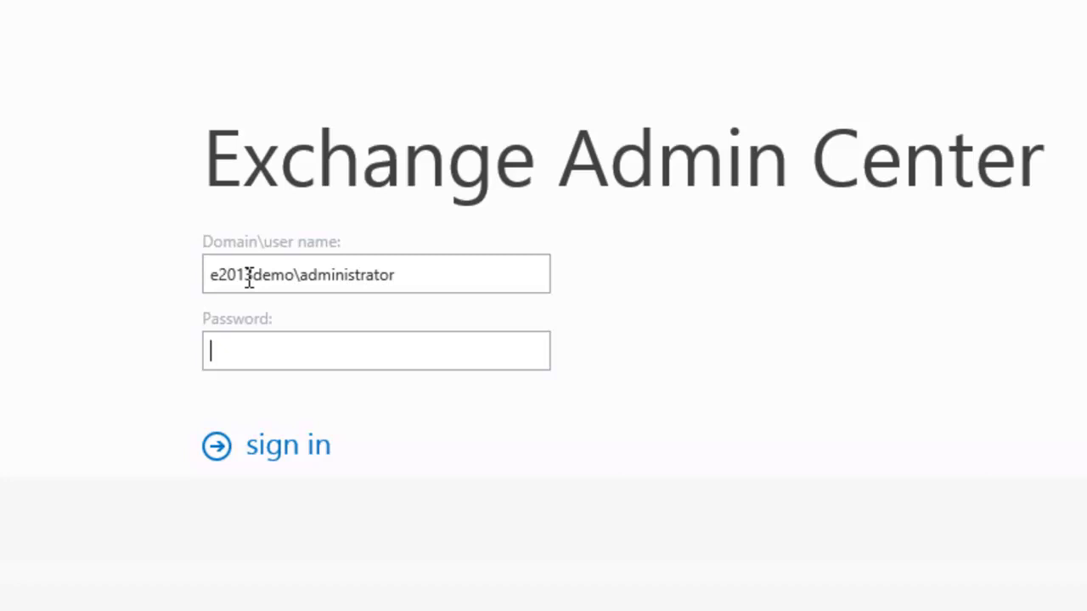
text(P@ssw0rd)
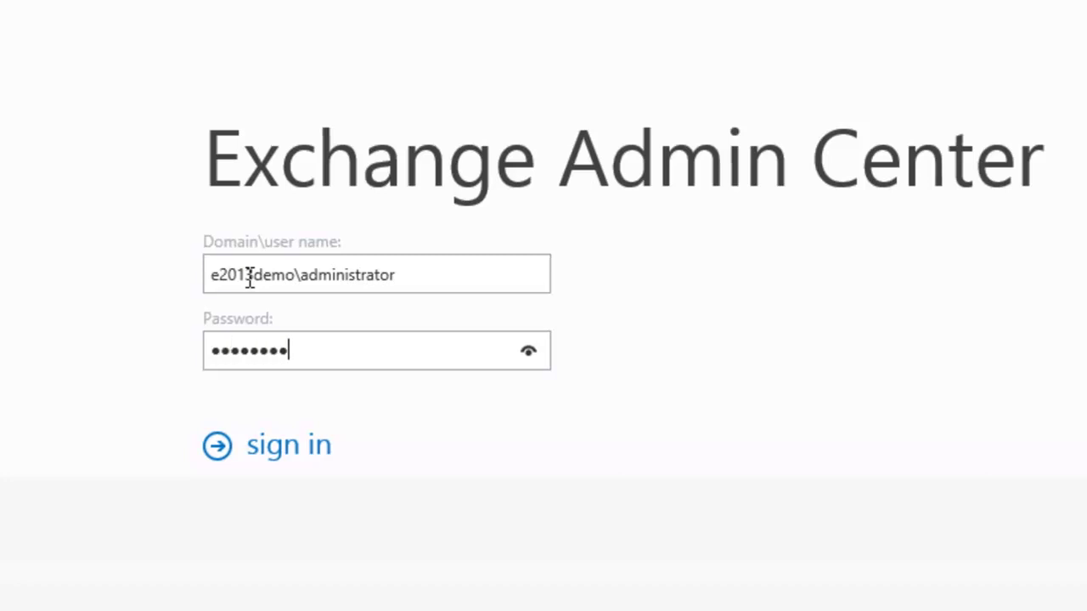
key(Return)
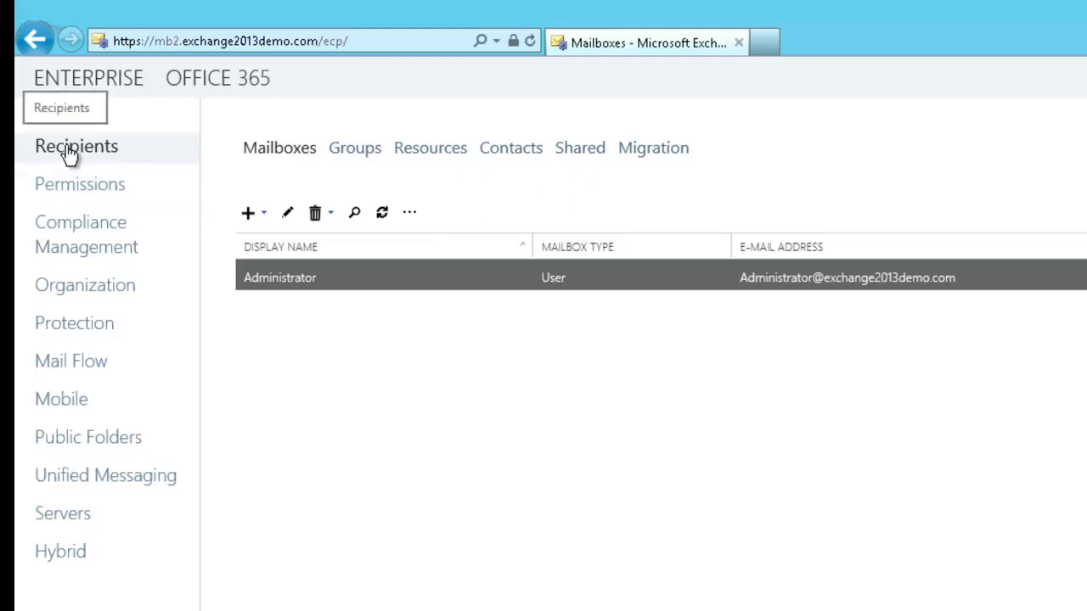
- Browse Organization address lists and Mail Flow accepted domains, then load the Mobile Device Access page
click(129, 295)
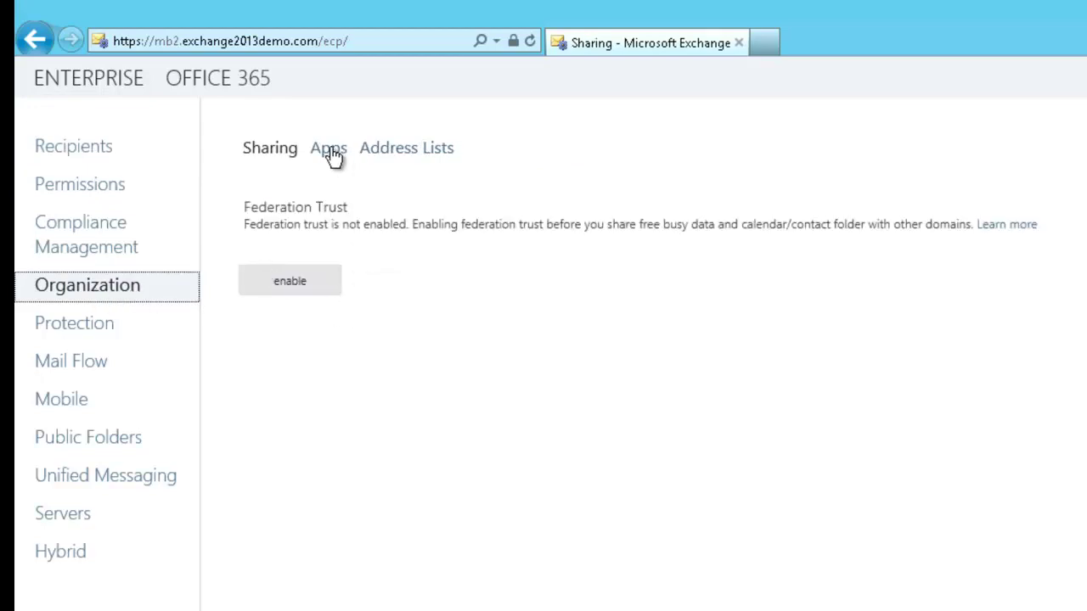
click(395, 151)
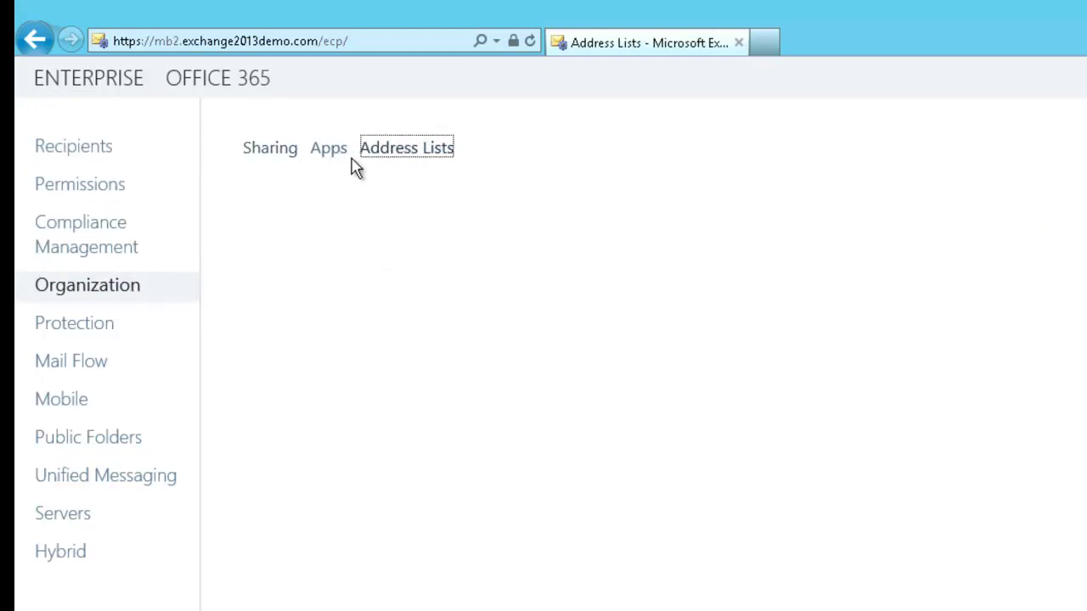
click(61, 366)
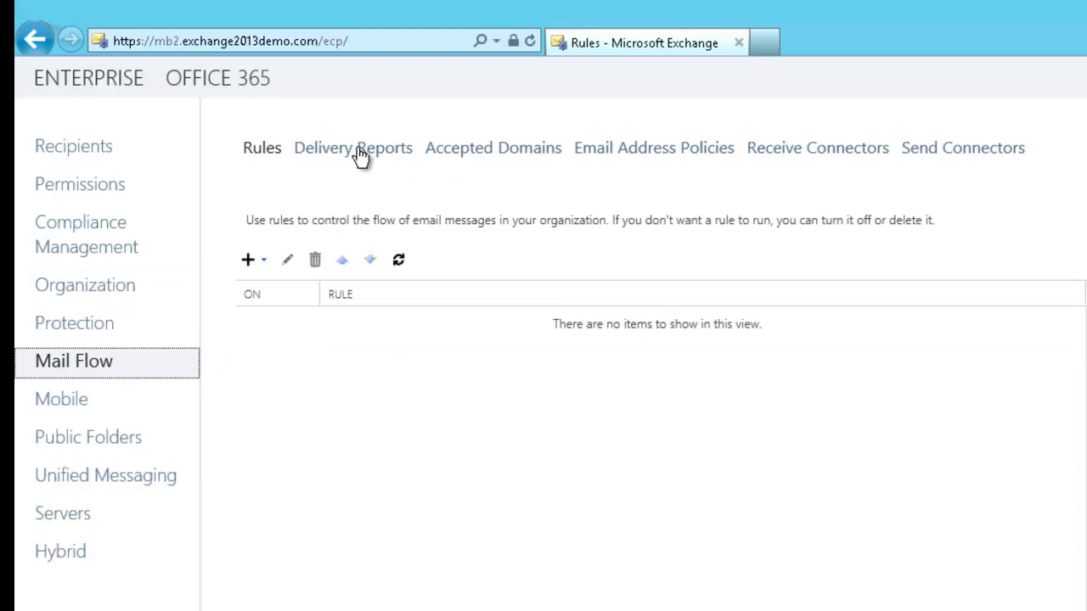
click(465, 153)
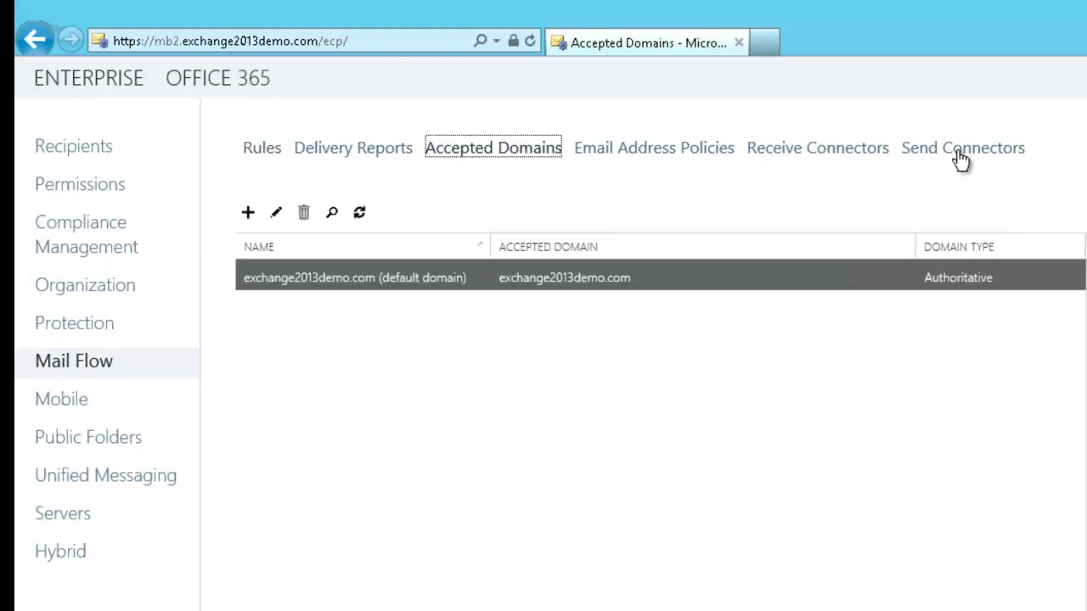
click(68, 401)
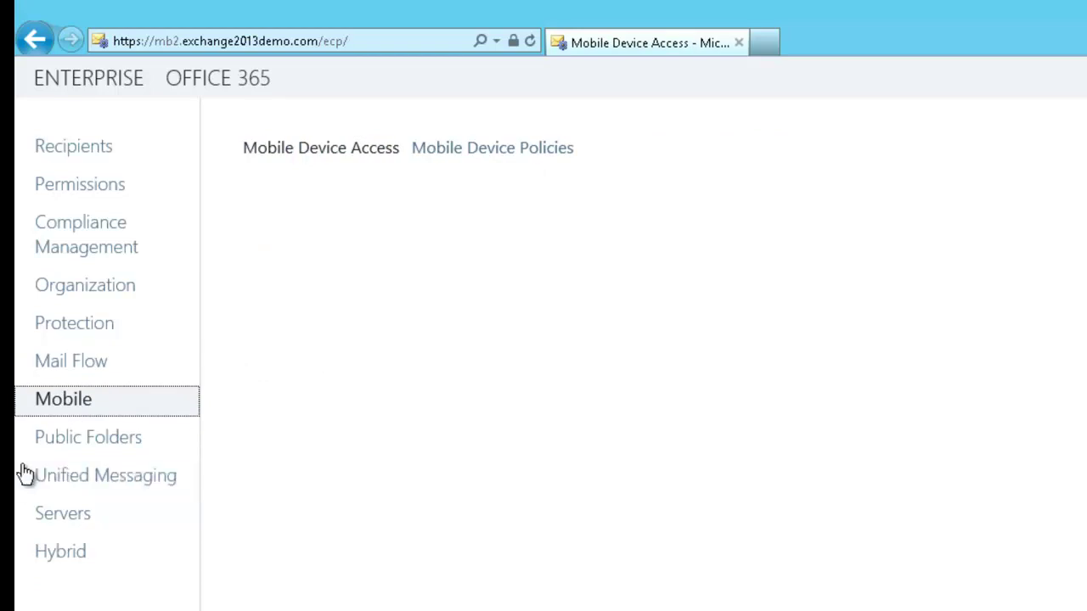
click(58, 402)
- Check the Servers list and installed certificates, then view the mailbox Databases list
click(72, 523)
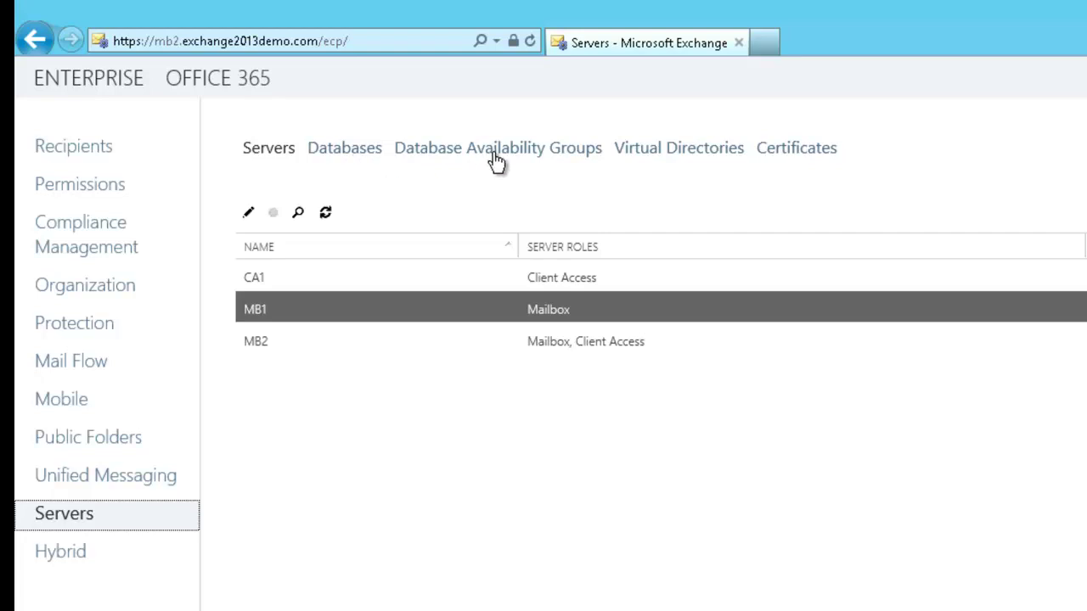
click(796, 154)
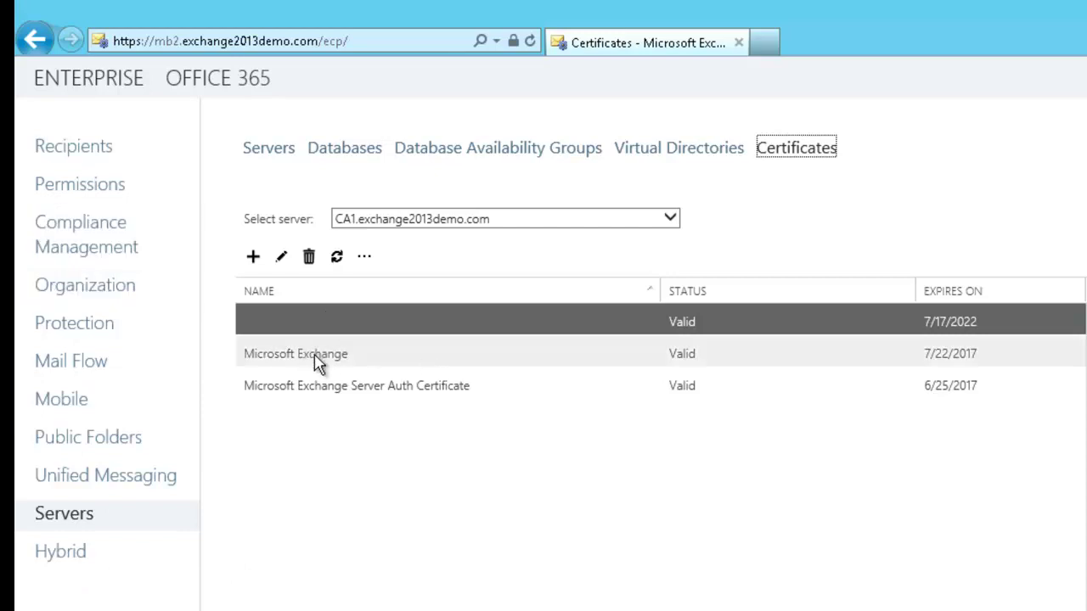
click(355, 151)
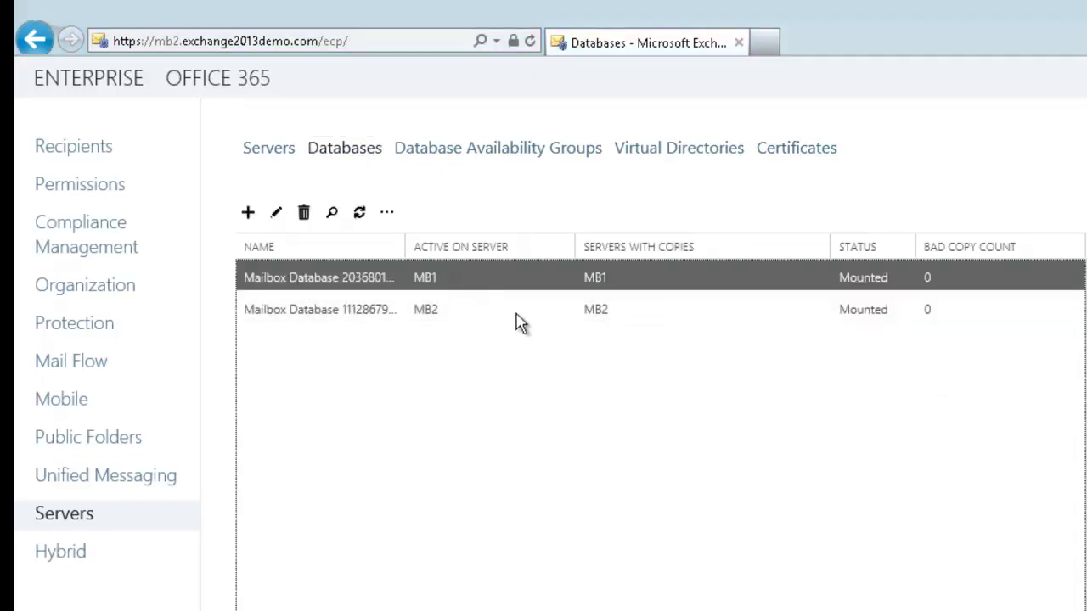
double_click(560, 277)
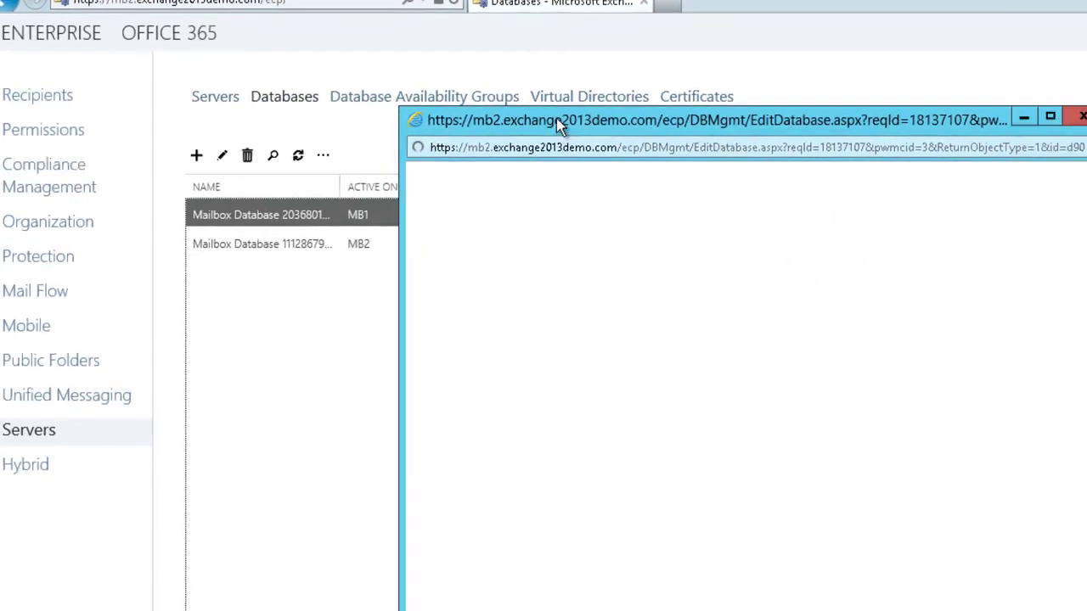
drag(557, 118, 250, 31)
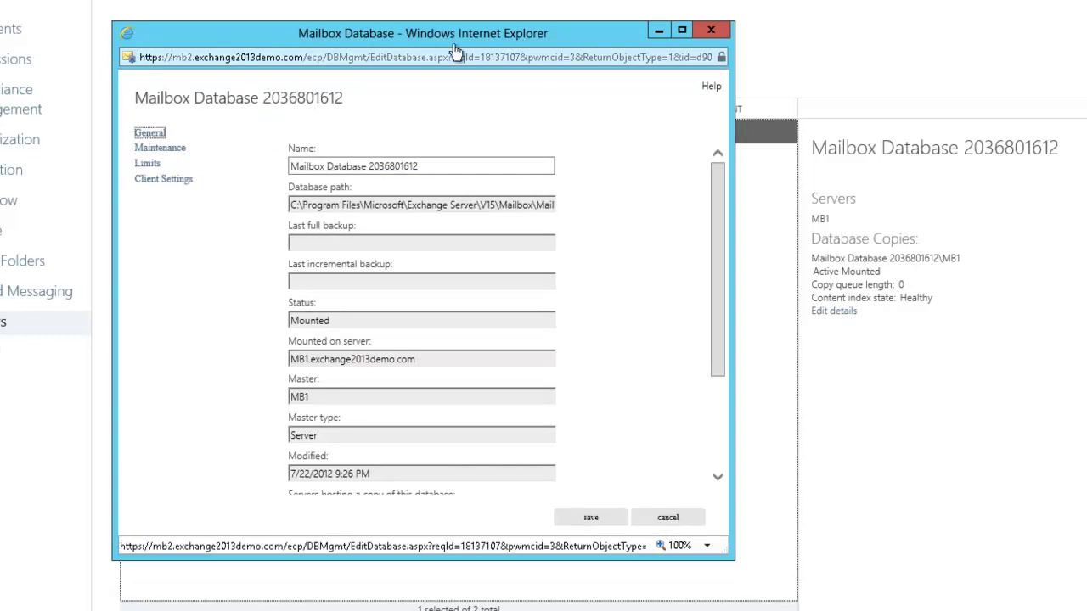
key(alt+F4)
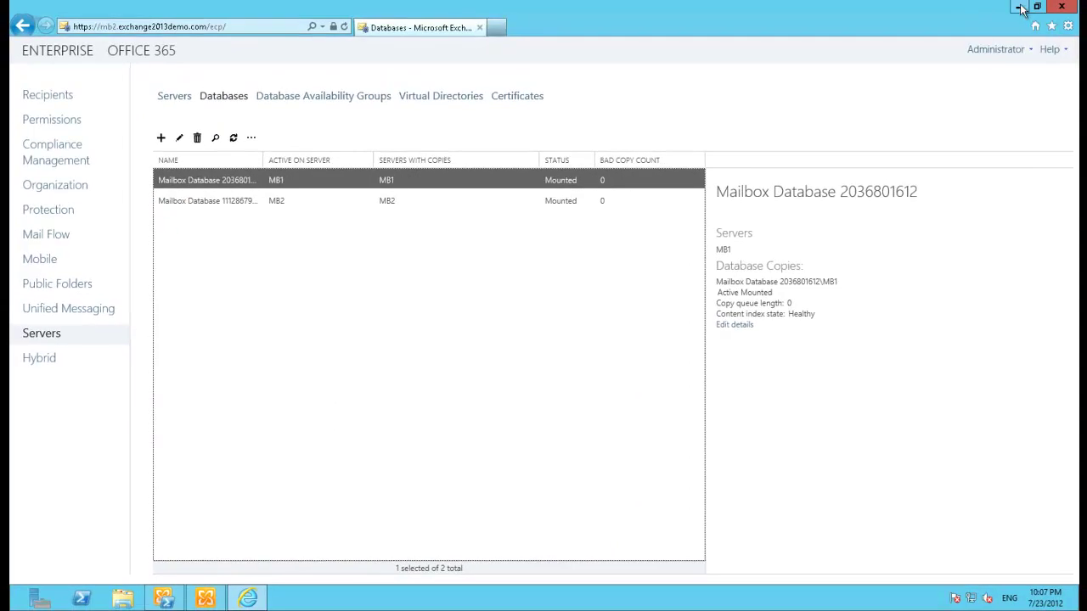
- Minimize Internet Explorer, restore the Management Shell, and launch the Exchange Toolbox
click(1020, 8)
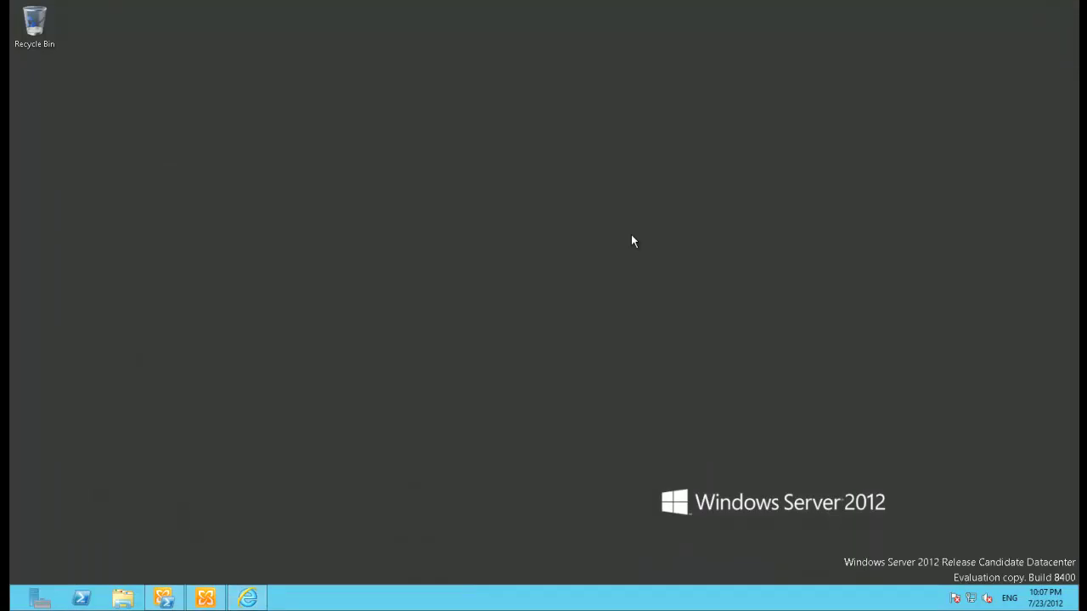
click(164, 599)
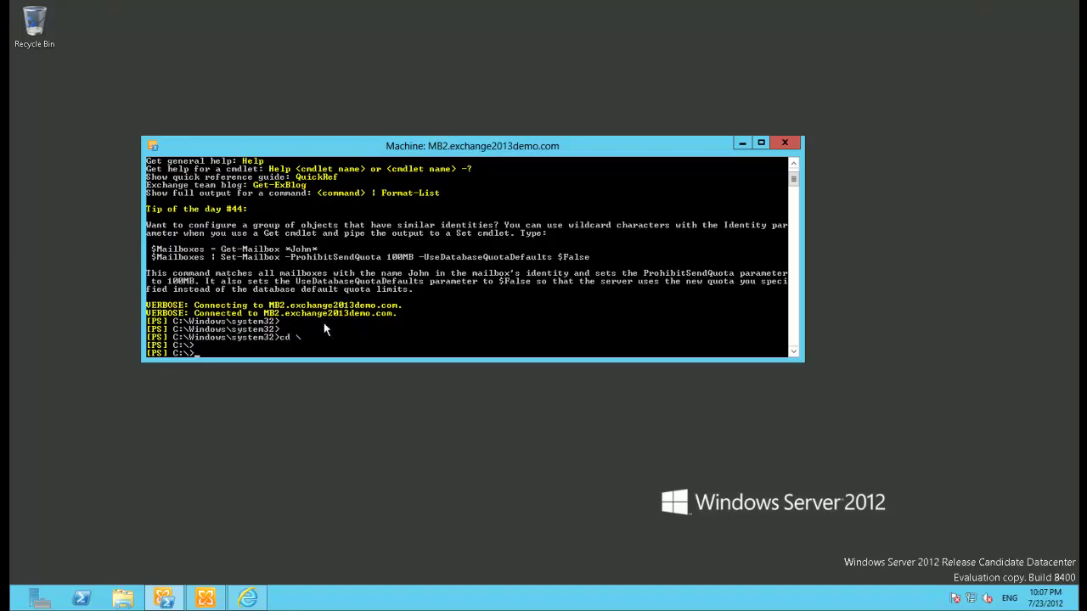
click(204, 600)
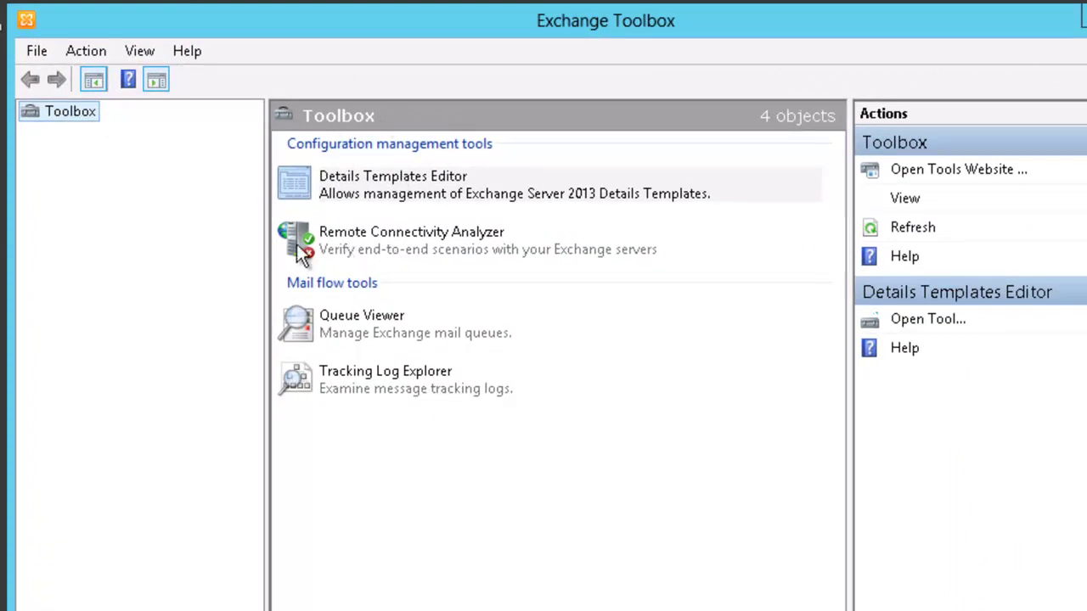
- Inspect Remote Connectivity Analyzer, Queue Viewer and Tracking Log Explorer, then minimize the Toolbox
click(442, 257)
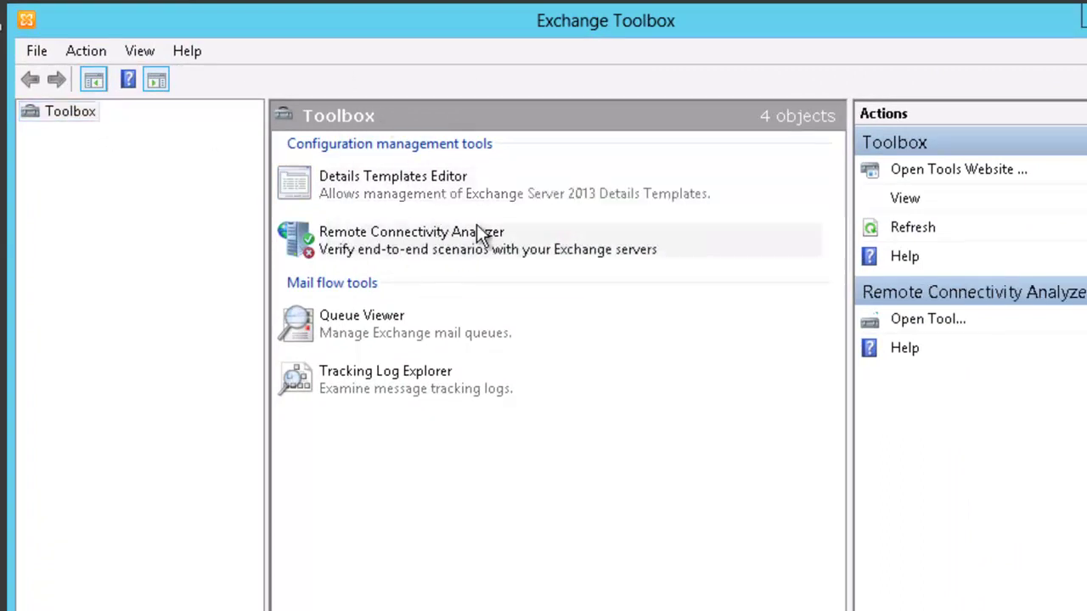
click(372, 330)
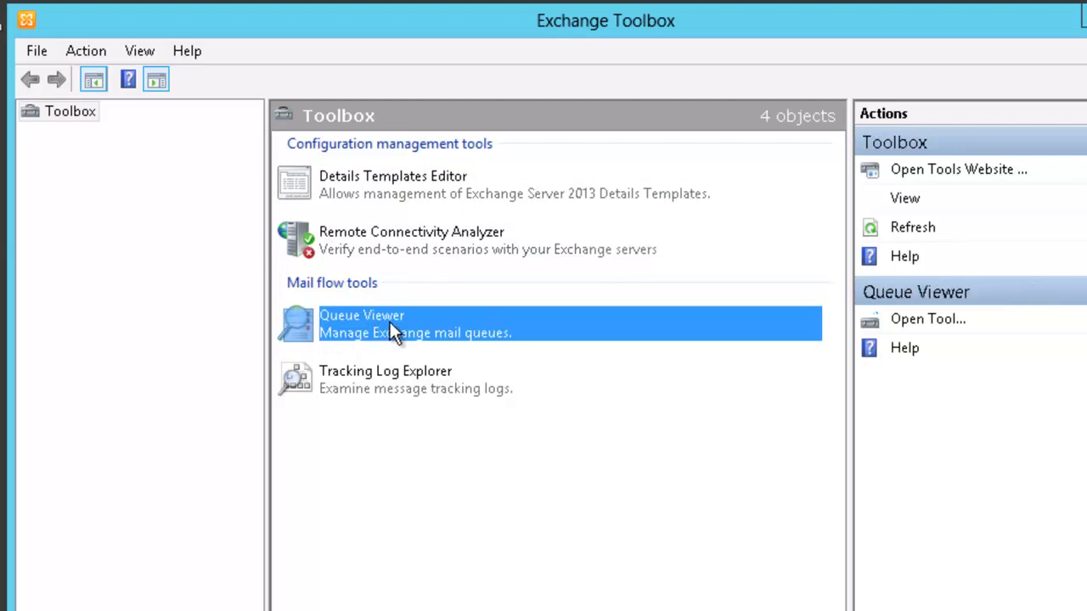
click(399, 384)
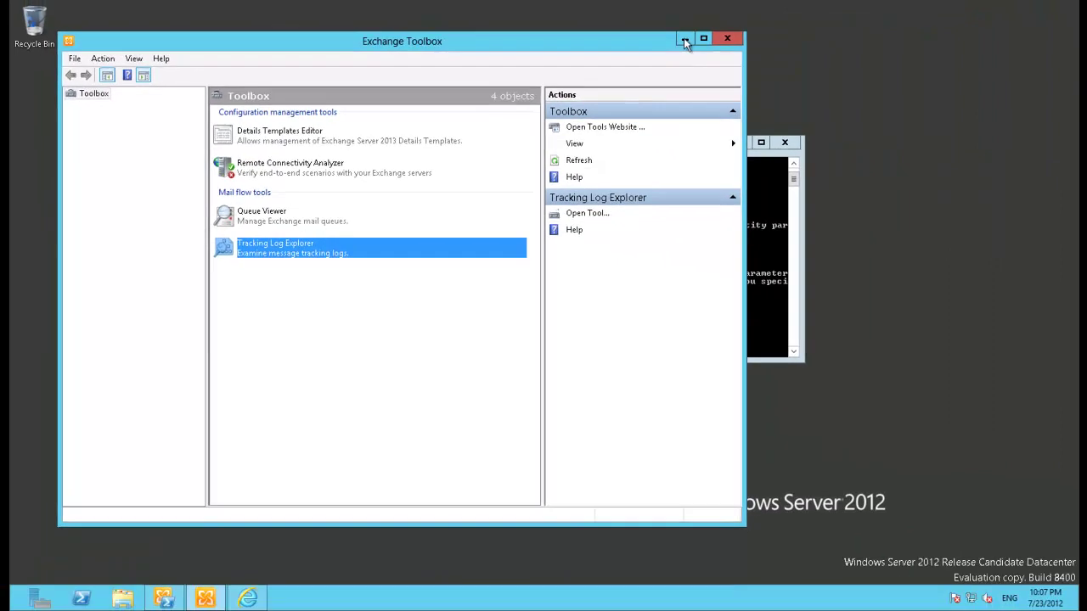
click(685, 38)
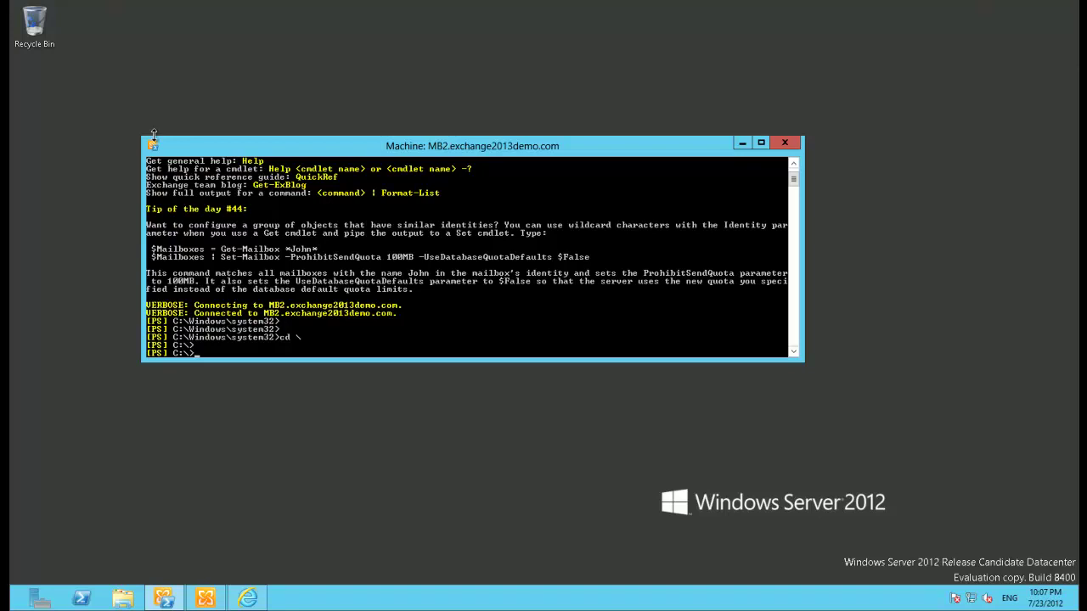
- Bring the Databases page back and move the shell window lower so database rows show
click(256, 602)
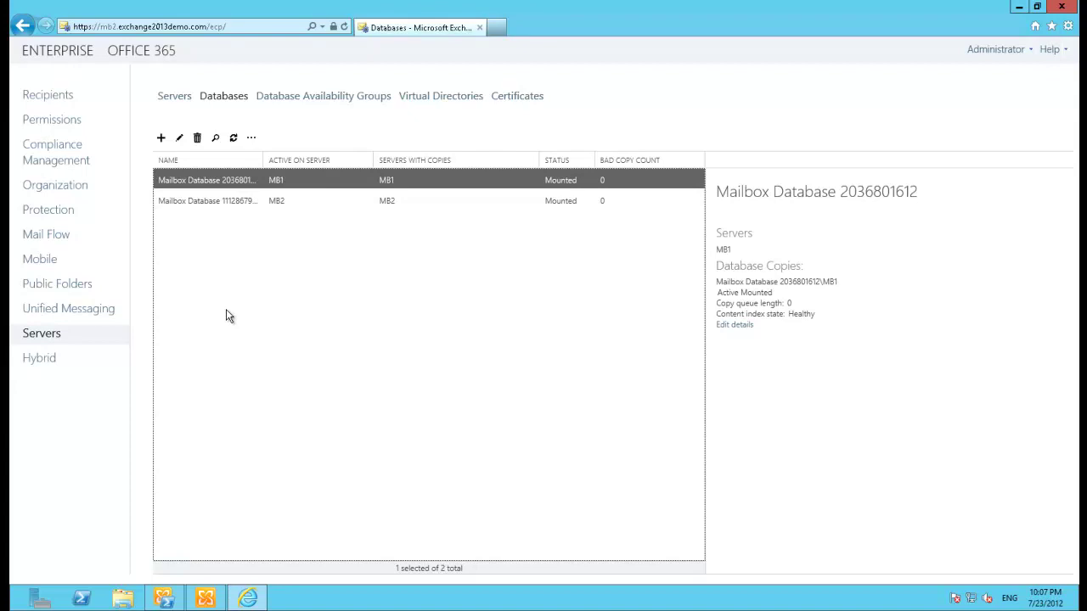
click(165, 600)
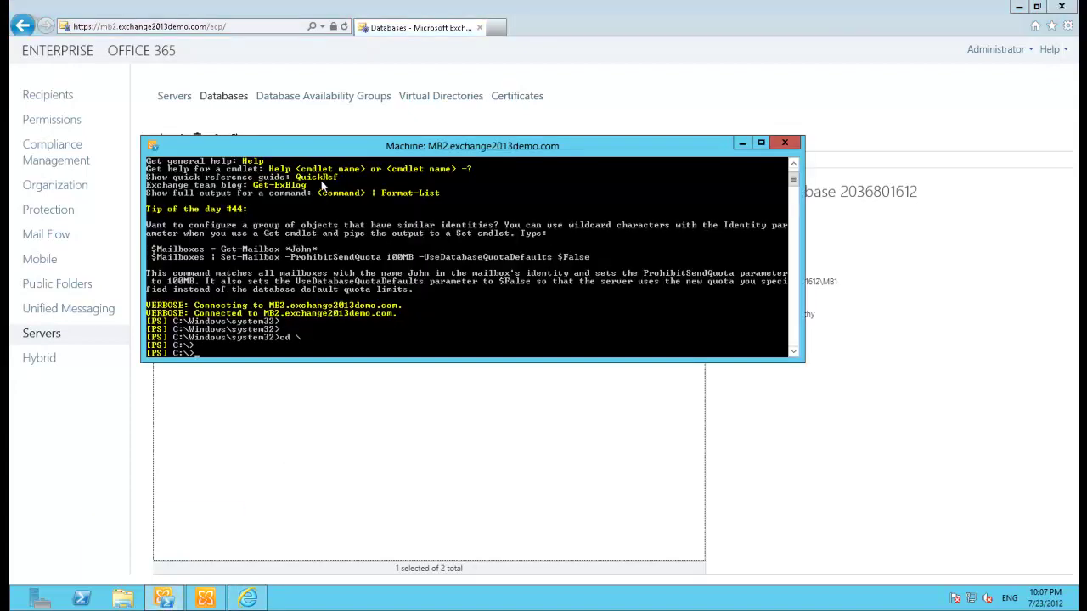
drag(411, 147, 429, 219)
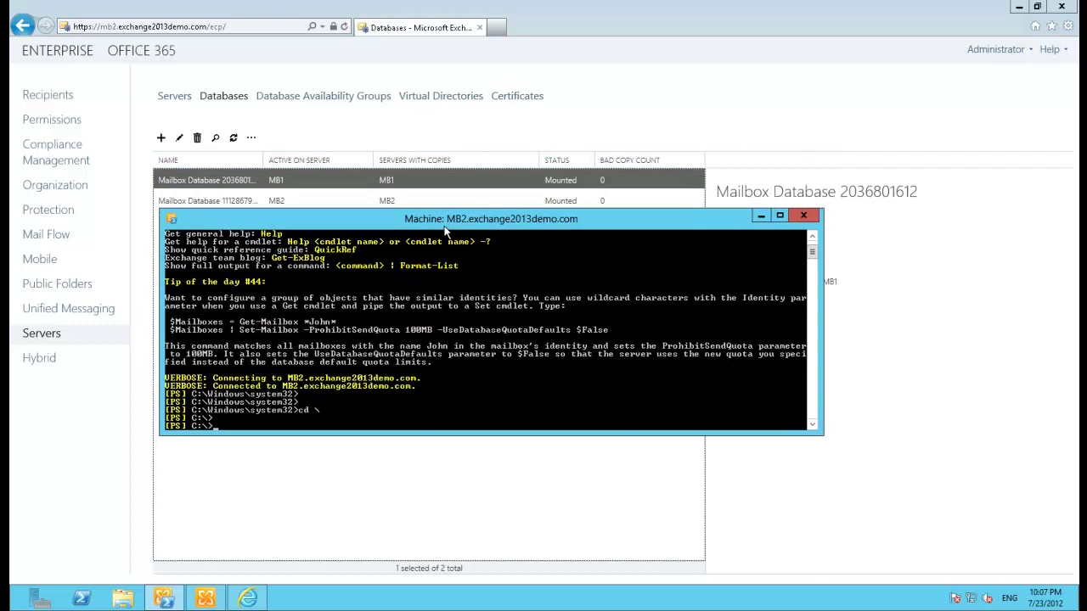